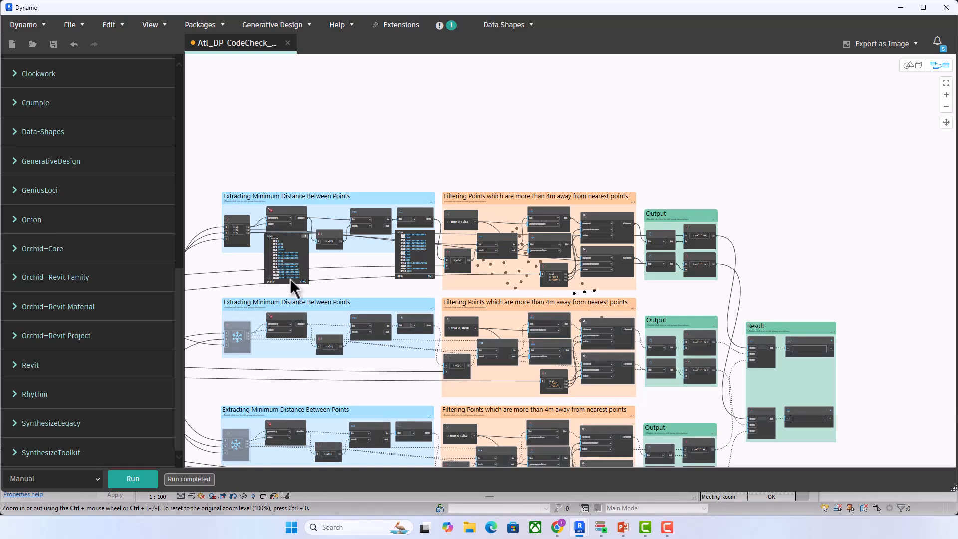
# Step: Unfreeze the first Code Block in the second and third Extracting Minimum Distance Between Points groups
pyautogui.moveTo(706, 278); pyautogui.dragTo(770, 218, button='middle')
pyautogui.scroll(3, 333, 291)
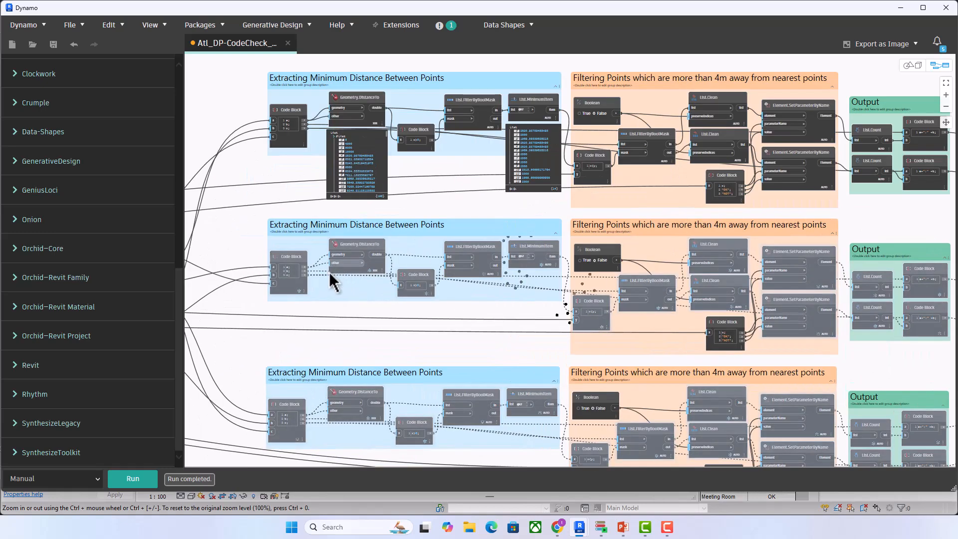
pyautogui.click(294, 221)
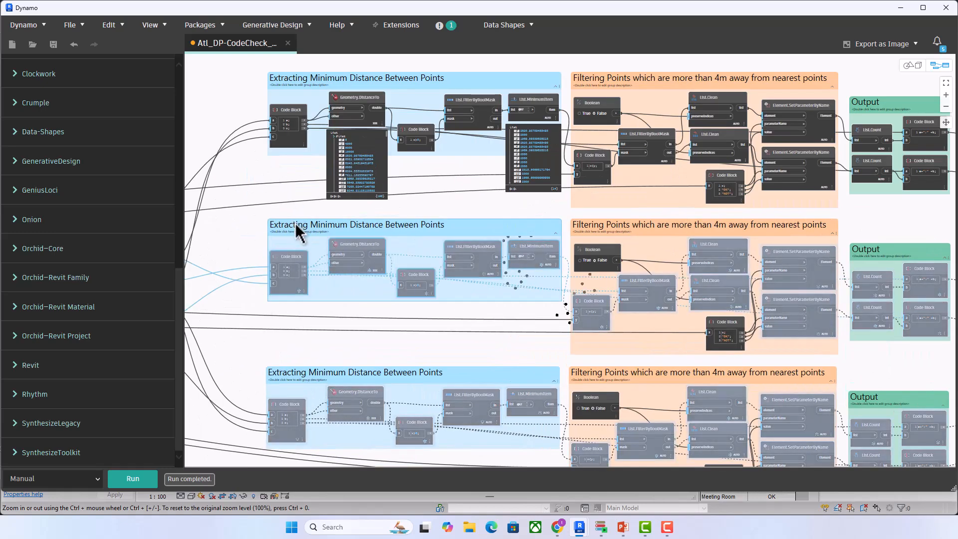
pyautogui.rightClick(294, 223)
pyautogui.click(241, 246)
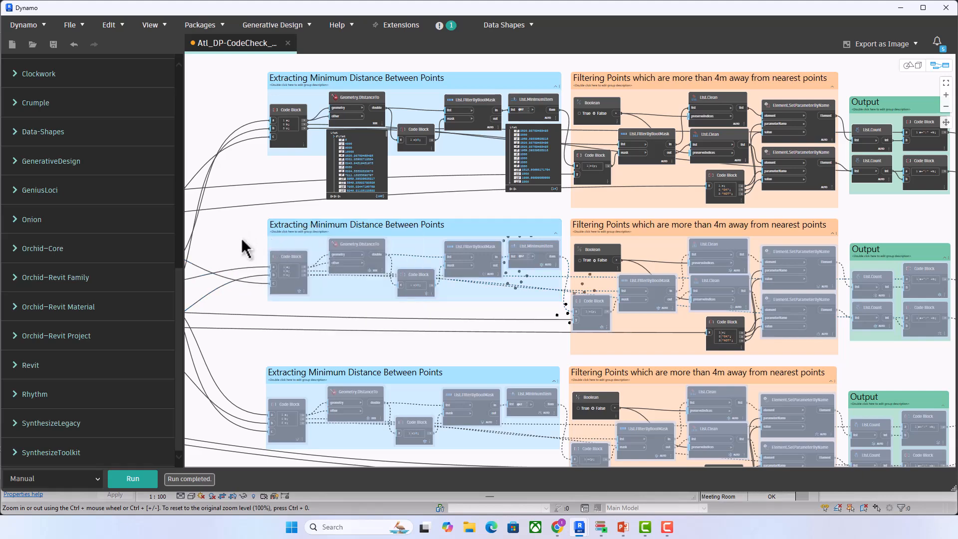
pyautogui.rightClick(291, 257)
pyautogui.click(310, 315)
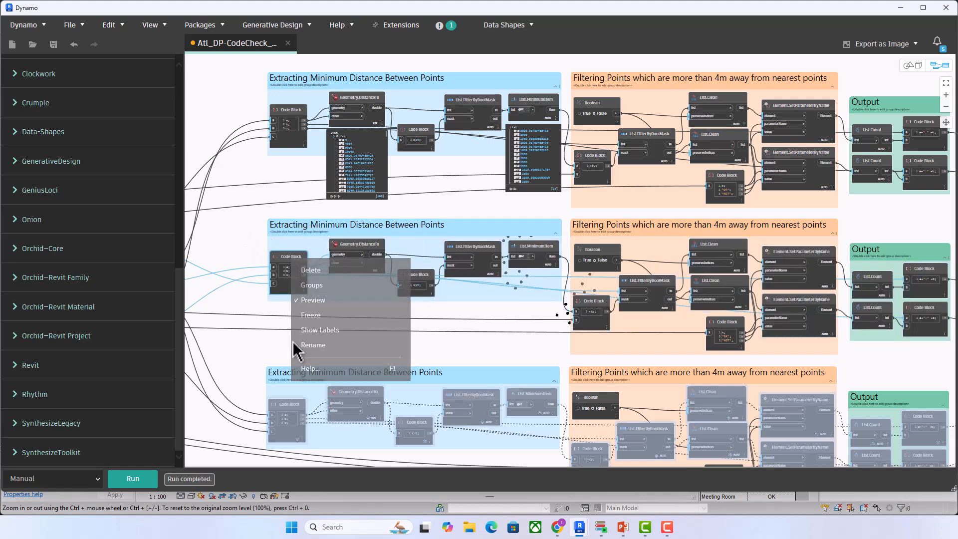
pyautogui.rightClick(282, 402)
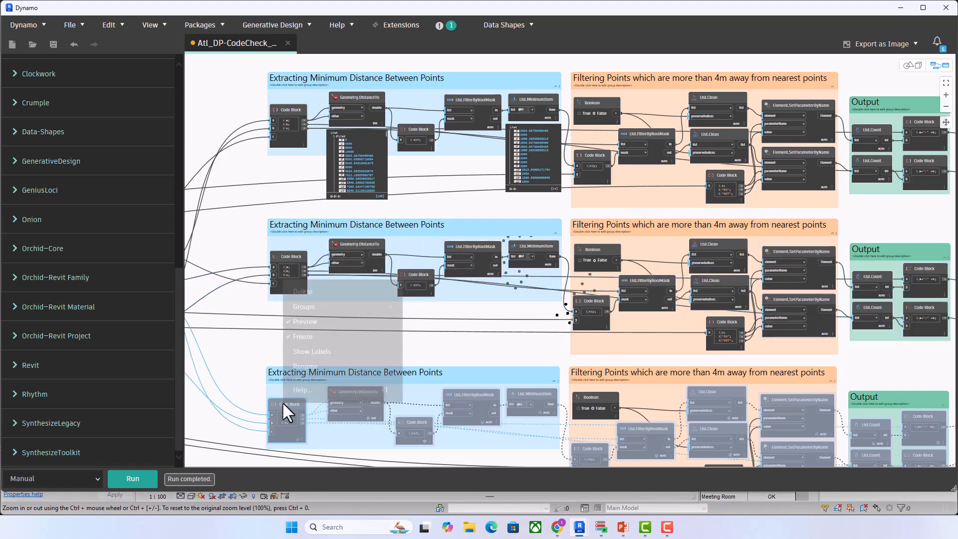
pyautogui.click(288, 337)
# Step: Run the graph with all three room branches active
pyautogui.scroll(-2, 382, 304)
pyautogui.moveTo(385, 303); pyautogui.dragTo(543, 213, button='middle')
pyautogui.scroll(-3, 382, 272)
pyautogui.moveTo(386, 272); pyautogui.dragTo(362, 275, button='middle')
pyautogui.scroll(4, 427, 239)
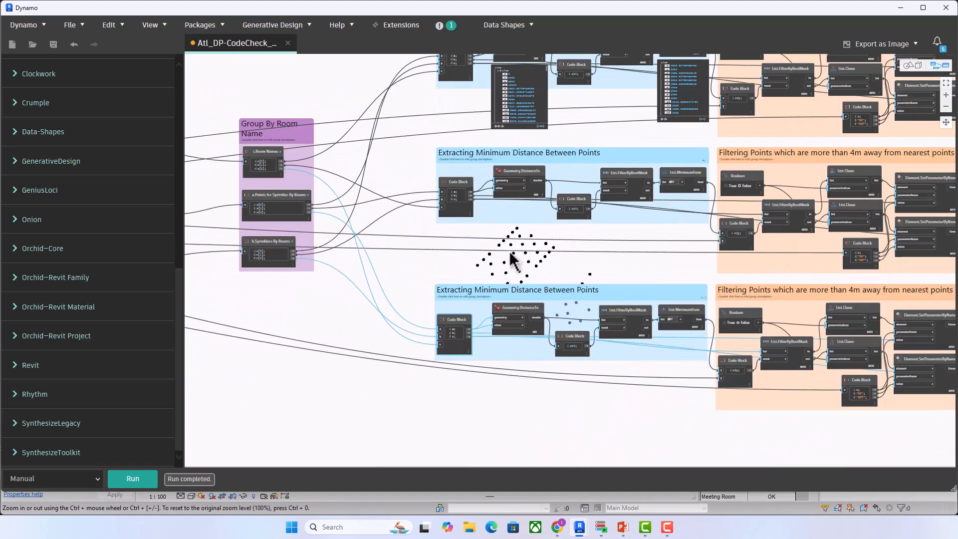
pyautogui.scroll(-2, 545, 257)
pyautogui.scroll(-2, 604, 366)
pyautogui.moveTo(609, 374); pyautogui.dragTo(457, 342, button='middle')
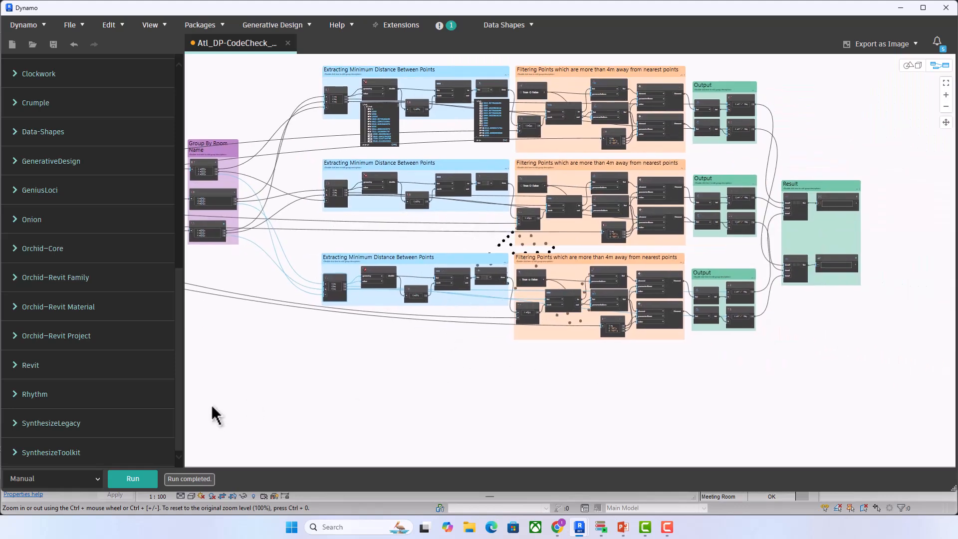
pyautogui.click(125, 479)
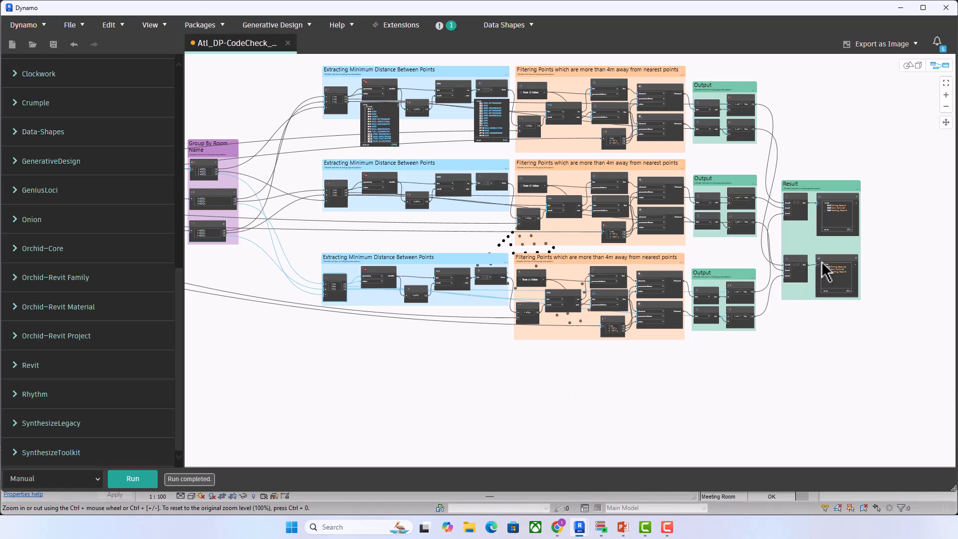
# Step: Examine the per-room counts in the Check OK and Check Not OK nodes of the Result group
pyautogui.scroll(5, 868, 230)
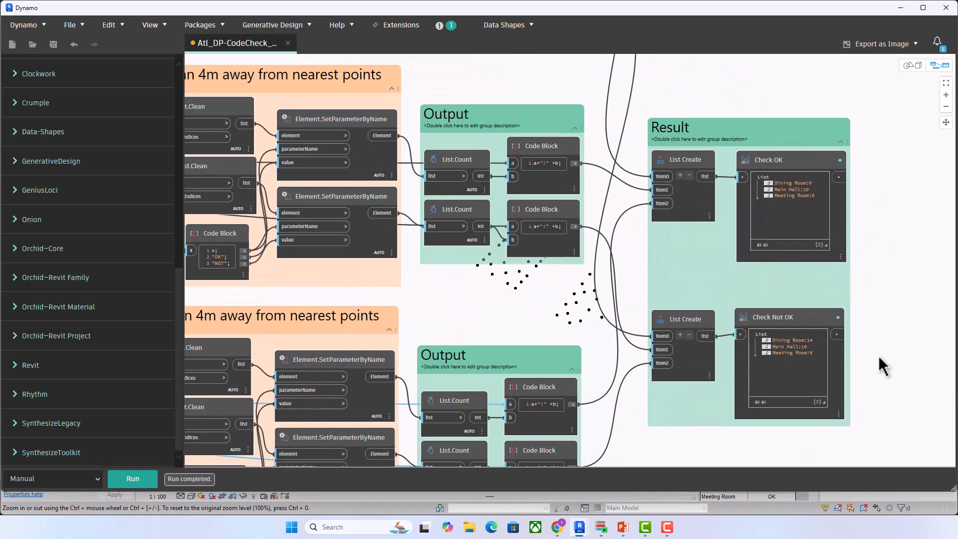
pyautogui.scroll(4, 880, 262)
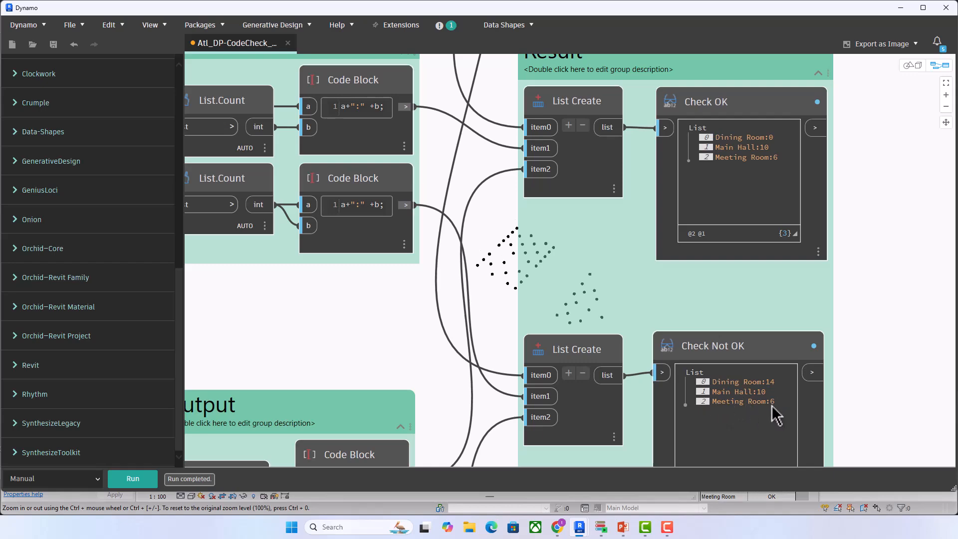
pyautogui.scroll(-10, 875, 334)
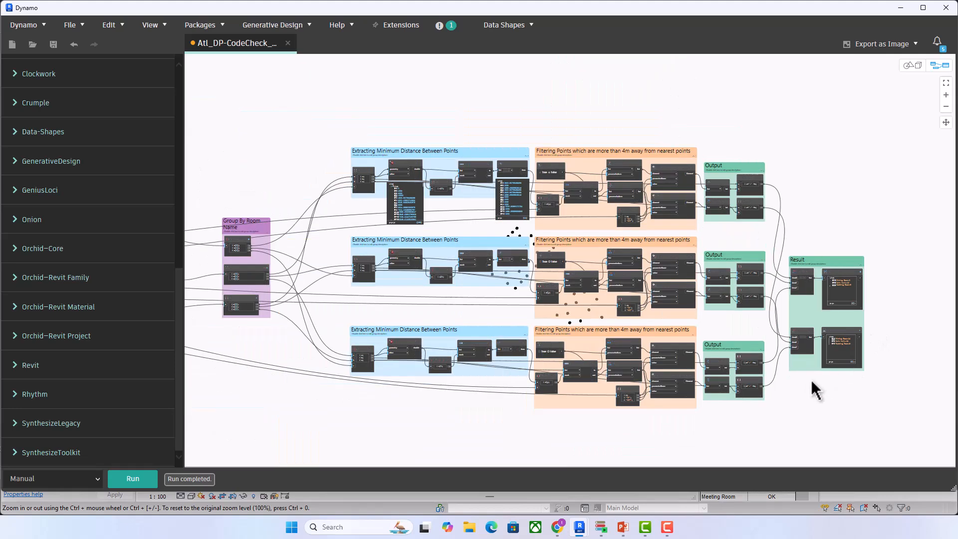
pyautogui.scroll(3, 803, 382)
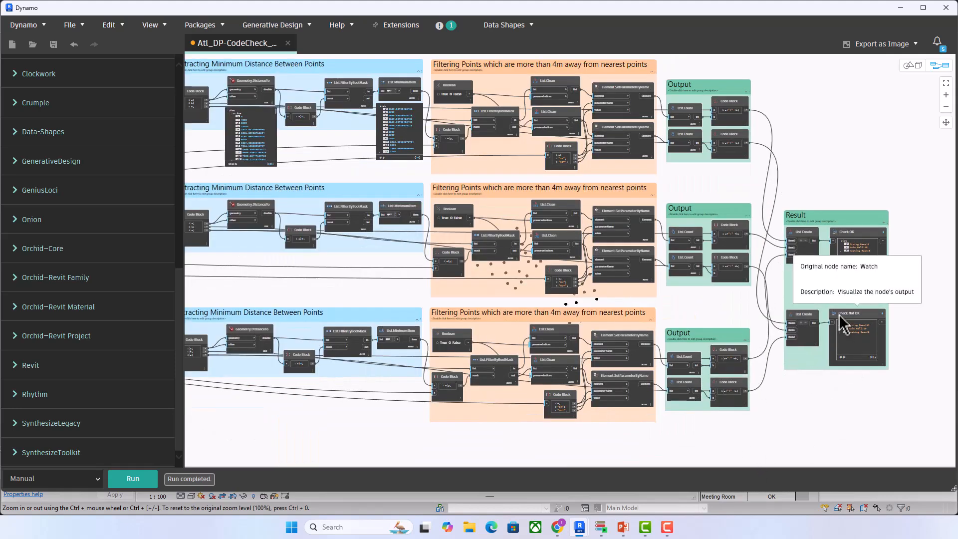
pyautogui.scroll(-2, 841, 320)
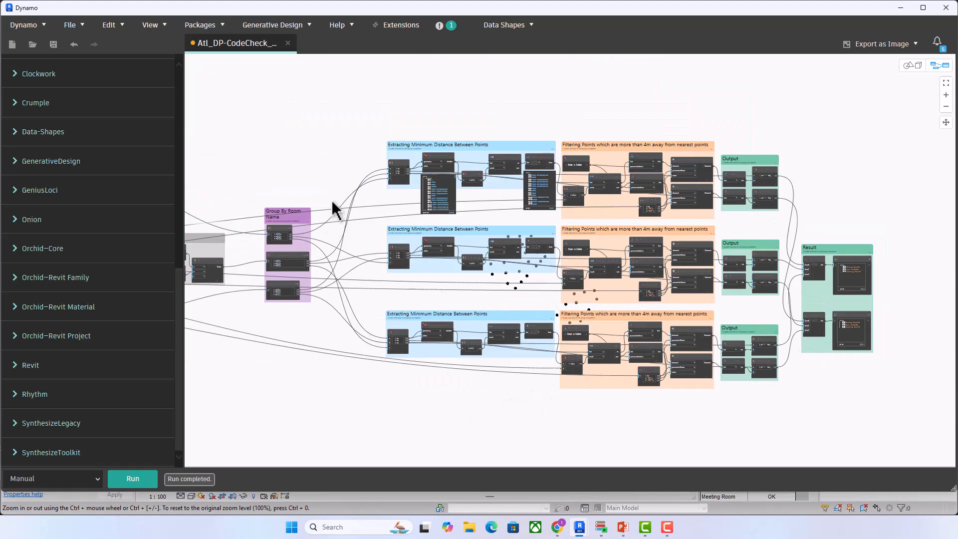
# Step: Save the Dynamo graph and close Dynamo to return to the Revit model
pyautogui.scroll(-2, 298, 158)
pyautogui.moveTo(297, 159); pyautogui.dragTo(638, 167, button='middle')
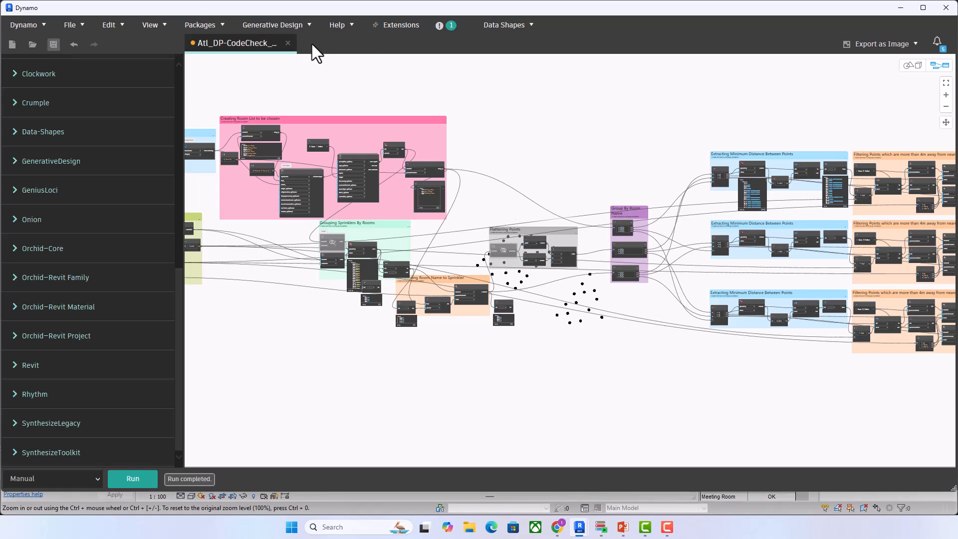
pyautogui.hotkey('ctrl', 's')
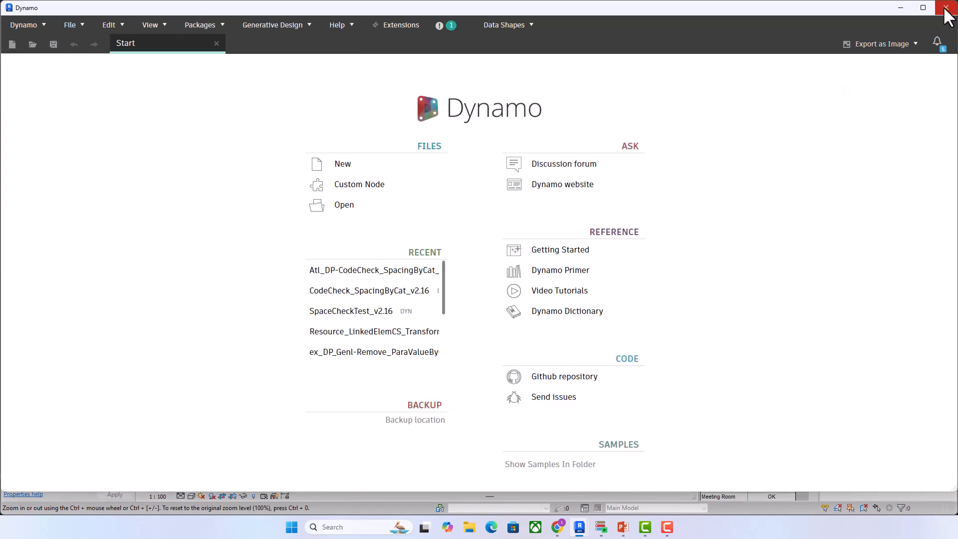
pyautogui.click(946, 8)
# Step: Undo the values the graph run wrote to the sprinklers in the Revit model
pyautogui.scroll(-2, 352, 360)
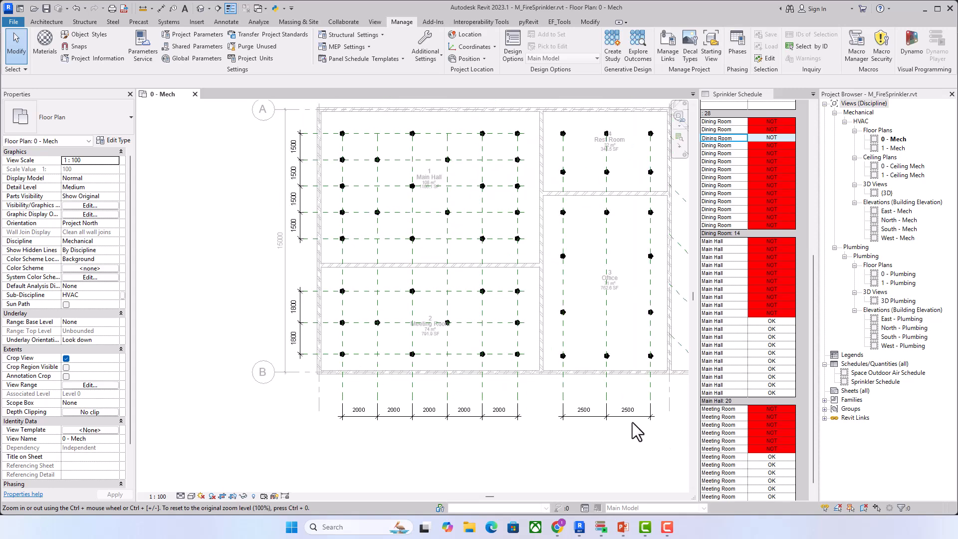
pyautogui.moveTo(726, 470); pyautogui.dragTo(668, 454, button='middle')
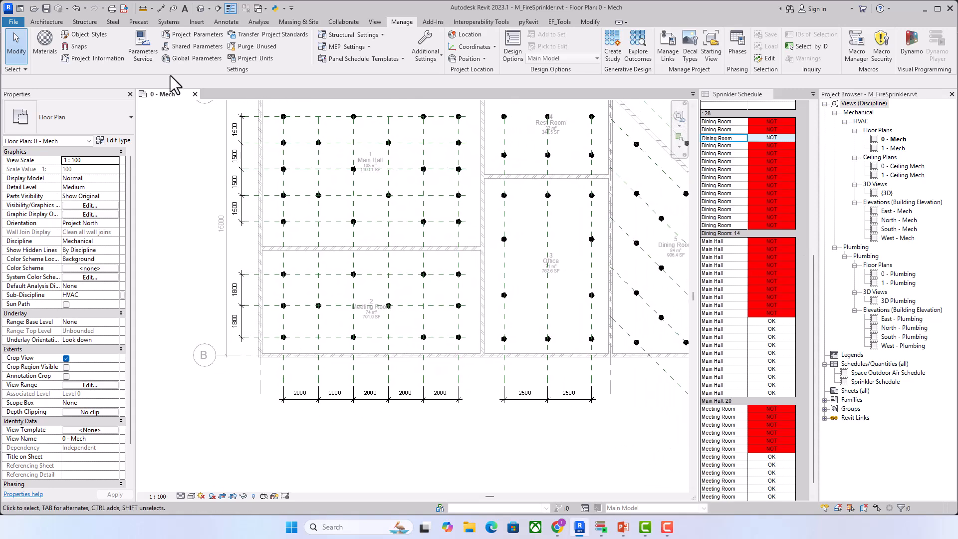
pyautogui.click(76, 9)
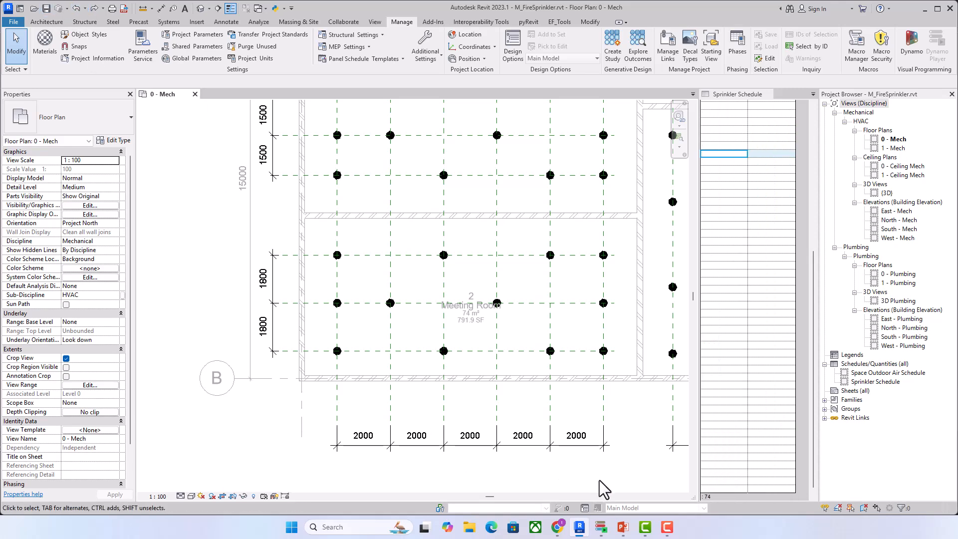
# Step: Switch to Dynamo Player, dismiss the not-ready notice and open the script Atl_DP-CodeCheck_SpacingByCat_v2.16
pyautogui.click(604, 525)
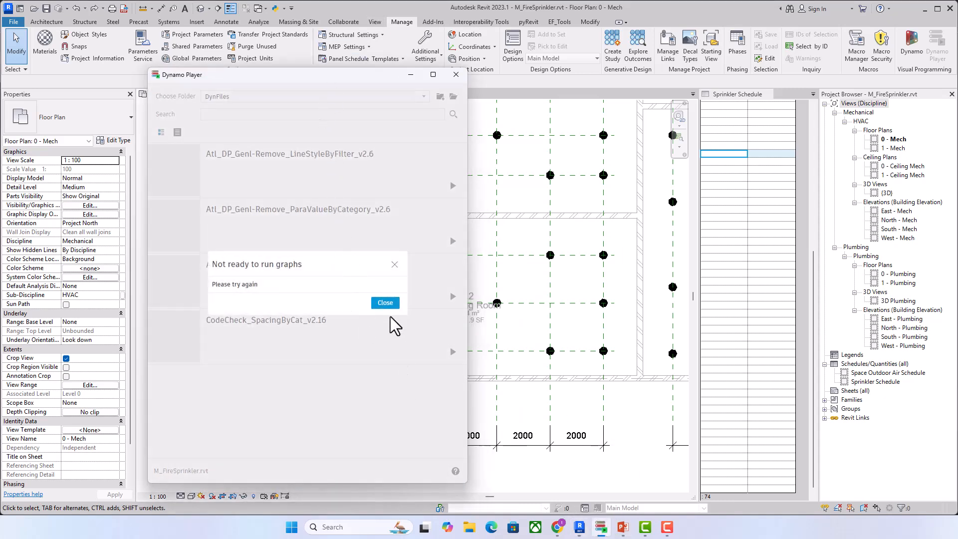
pyautogui.click(385, 302)
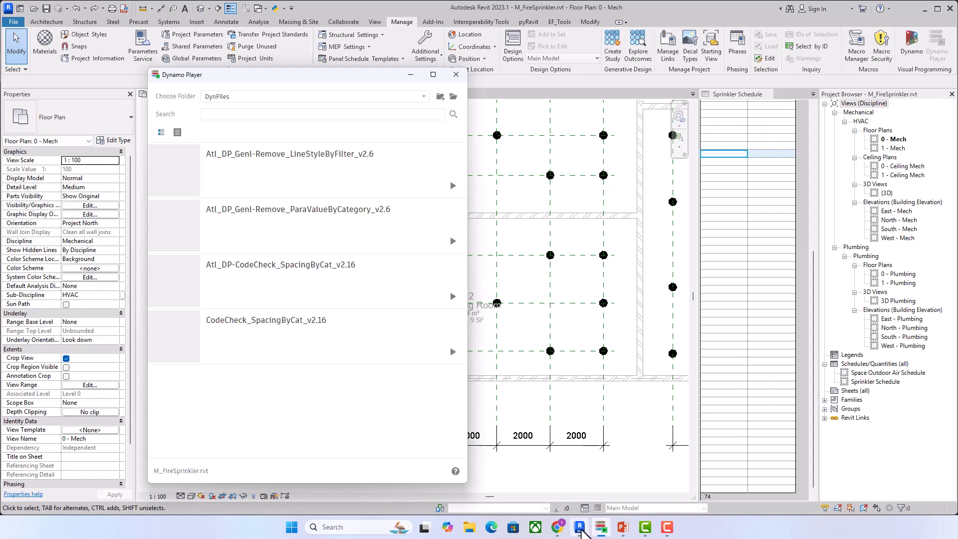
pyautogui.click(582, 530)
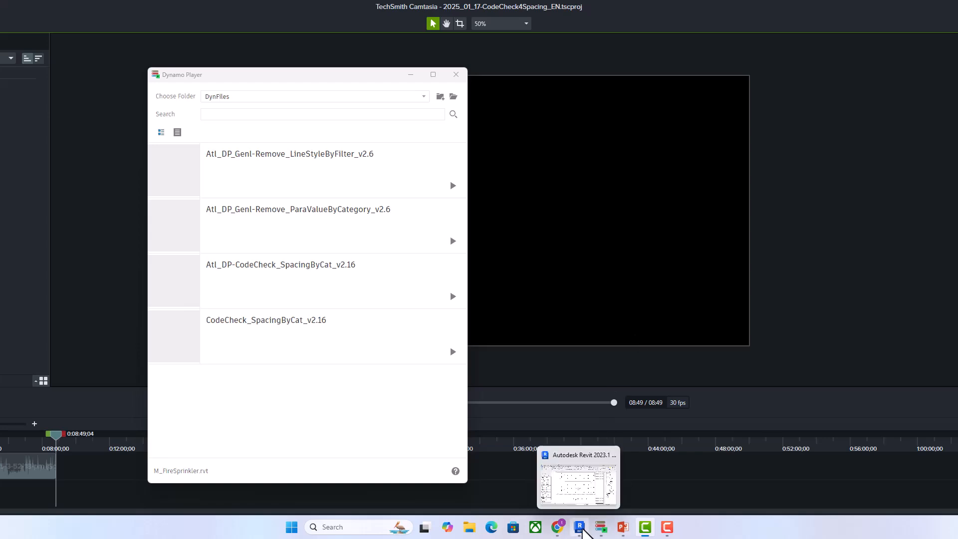
pyautogui.click(581, 528)
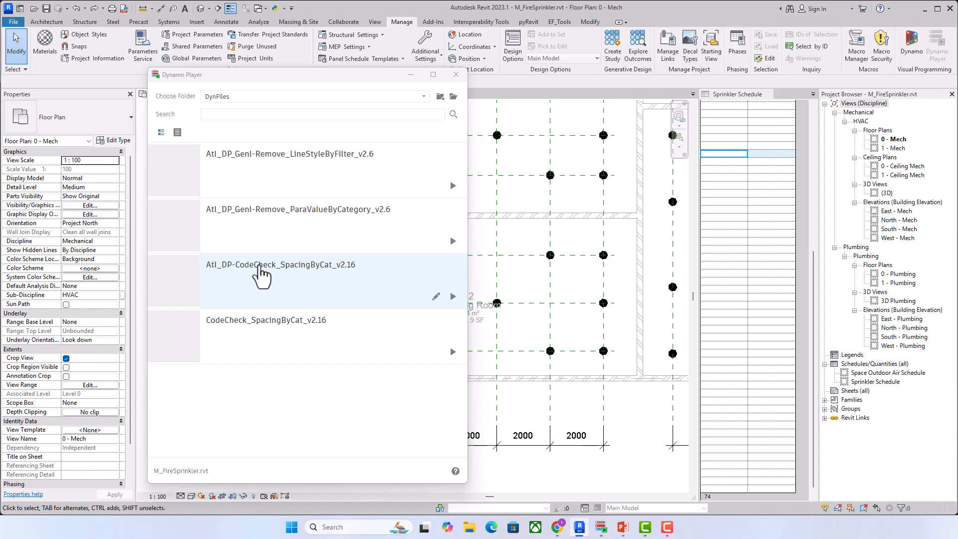
pyautogui.click(259, 267)
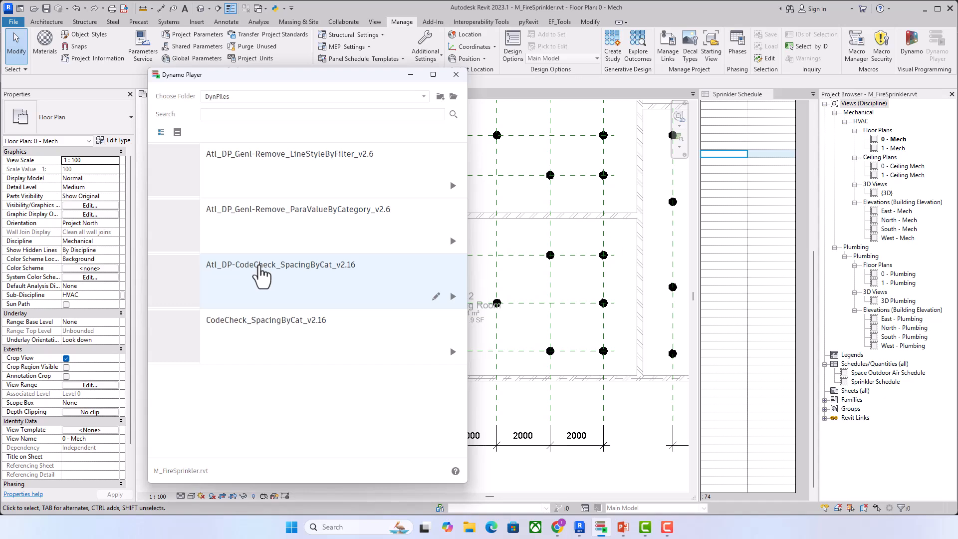
pyautogui.click(260, 267)
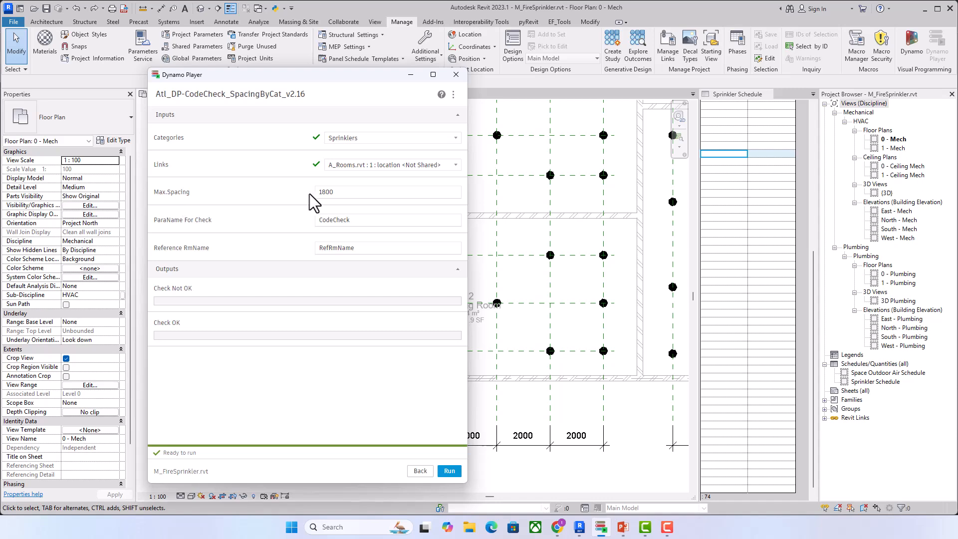
# Step: Set Max.Spacing to 2000 and run the script on the Sprinklers category
pyautogui.doubleClick(395, 191)
pyautogui.write('2000')
pyautogui.moveTo(299, 74); pyautogui.dragTo(178, 50)
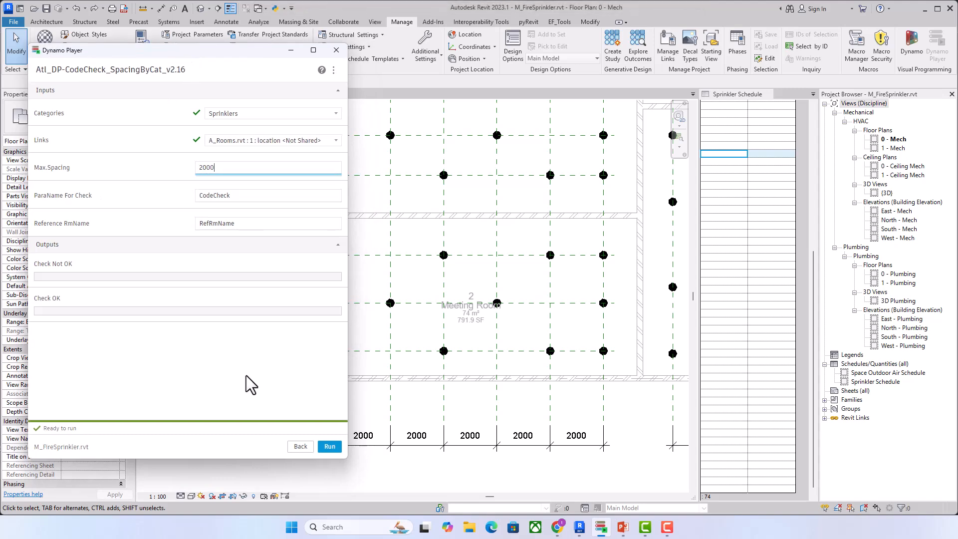
pyautogui.click(330, 450)
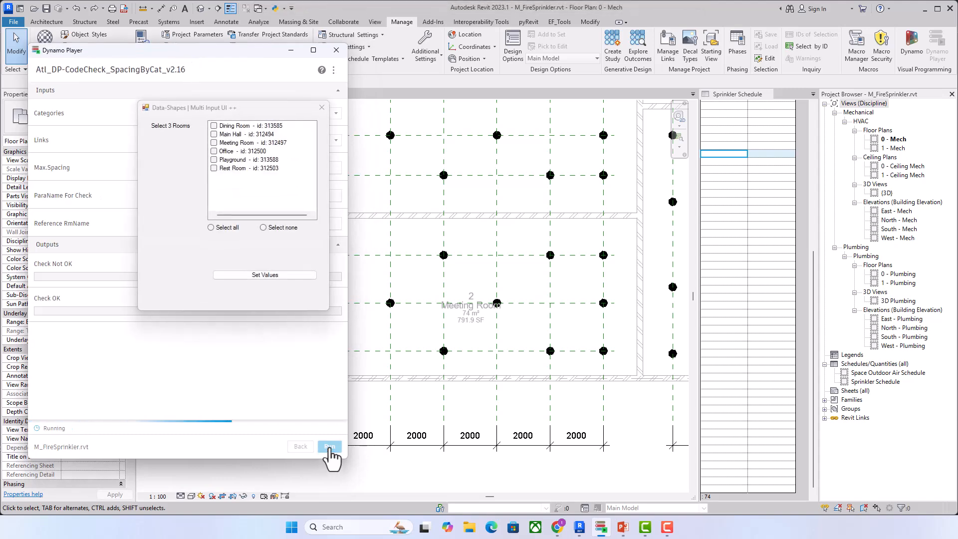
# Step: Select Dining Room, Main Hall and Meeting Room as the three rooms to check and submit the selection
pyautogui.click(214, 126)
pyautogui.click(214, 134)
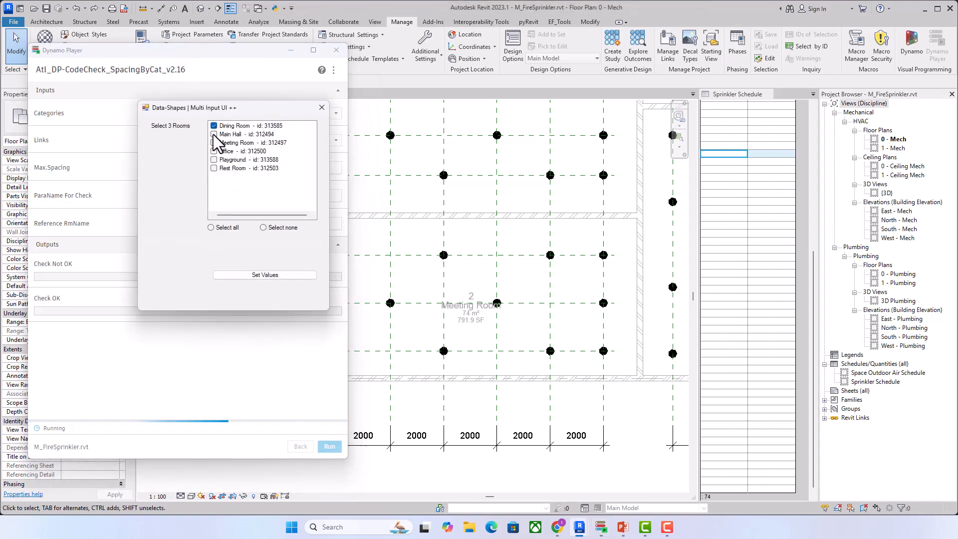
pyautogui.click(214, 143)
pyautogui.click(213, 151)
pyautogui.click(255, 275)
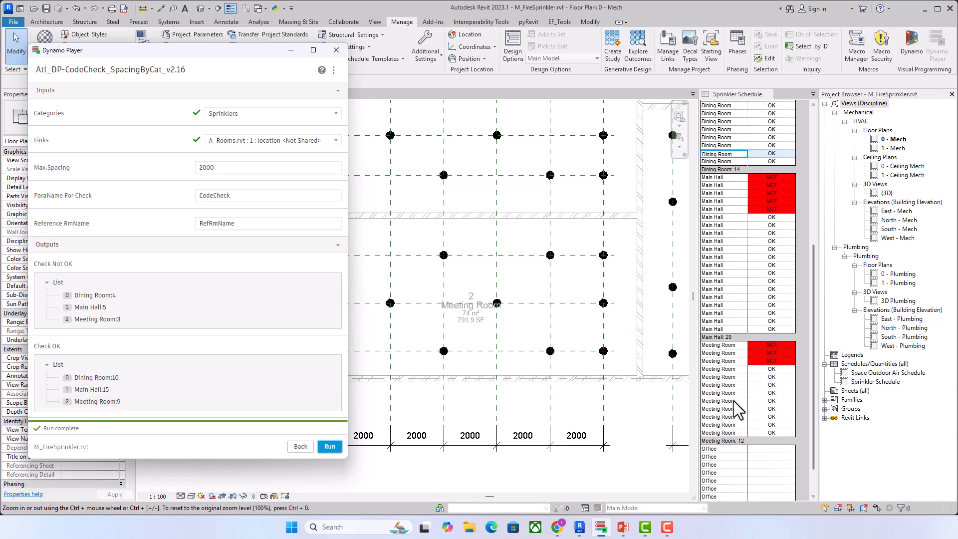
# Step: Compare the OK and NOT rows per room in the Sprinkler Schedule with the script outputs
pyautogui.scroll(2, 752, 438)
pyautogui.scroll(5, 752, 439)
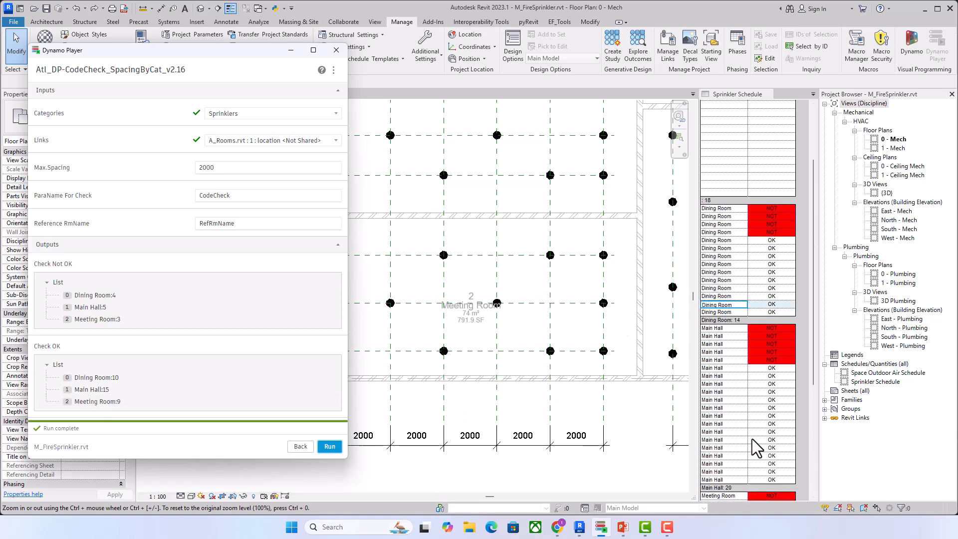
pyautogui.scroll(-5, 751, 436)
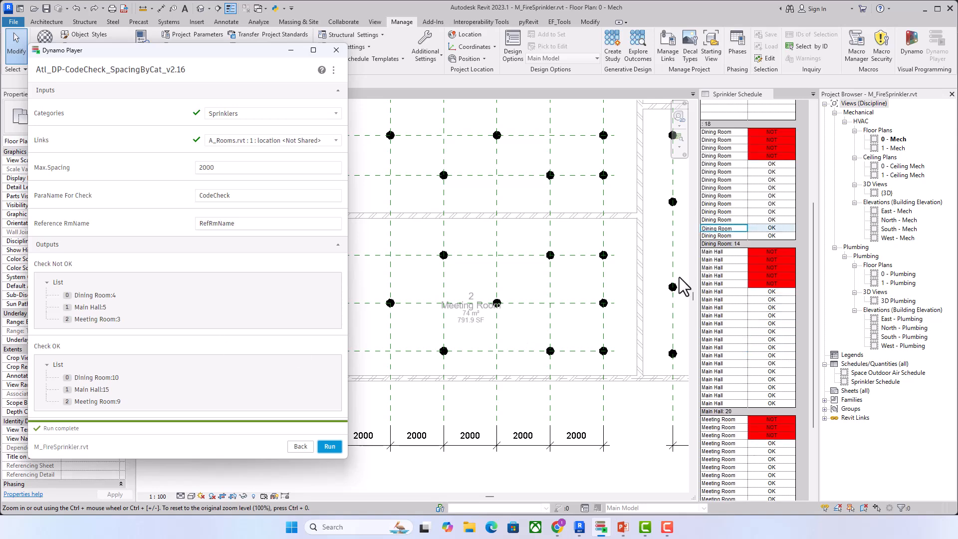
# Step: Minimize Dynamo Player and select the four Dining Room rows marked NOT in the schedule to locate their sprinklers on the plan
pyautogui.click(291, 50)
pyautogui.moveTo(628, 421); pyautogui.dragTo(264, 422, button='middle')
pyautogui.scroll(-1, 487, 438)
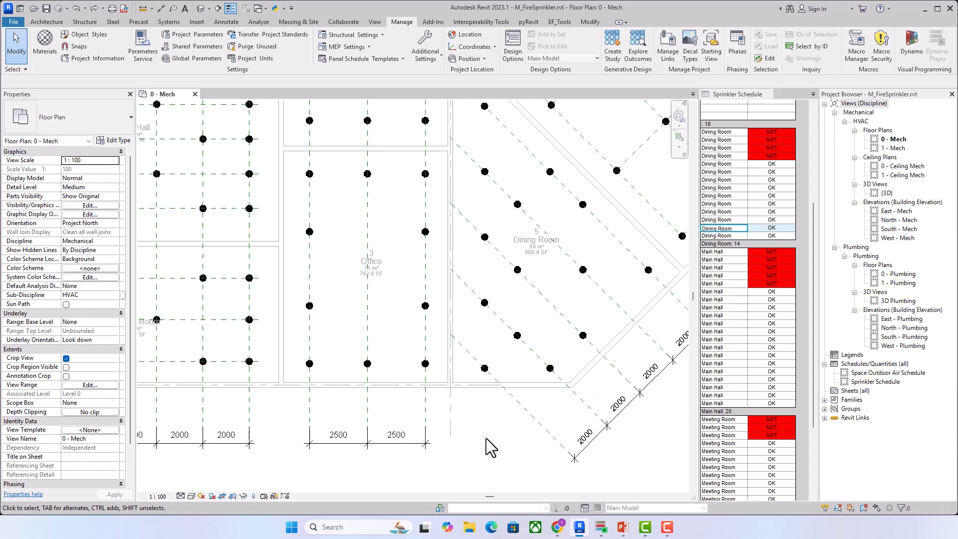
pyautogui.moveTo(487, 439); pyautogui.dragTo(428, 439, button='middle')
pyautogui.click(731, 132)
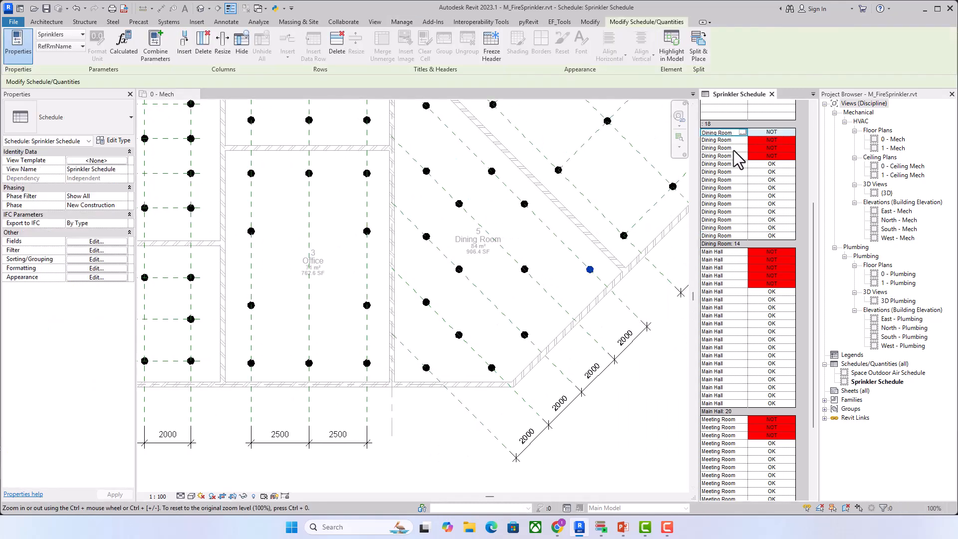
pyautogui.keyDown('shift'); pyautogui.click(739, 155); pyautogui.keyUp('shift')
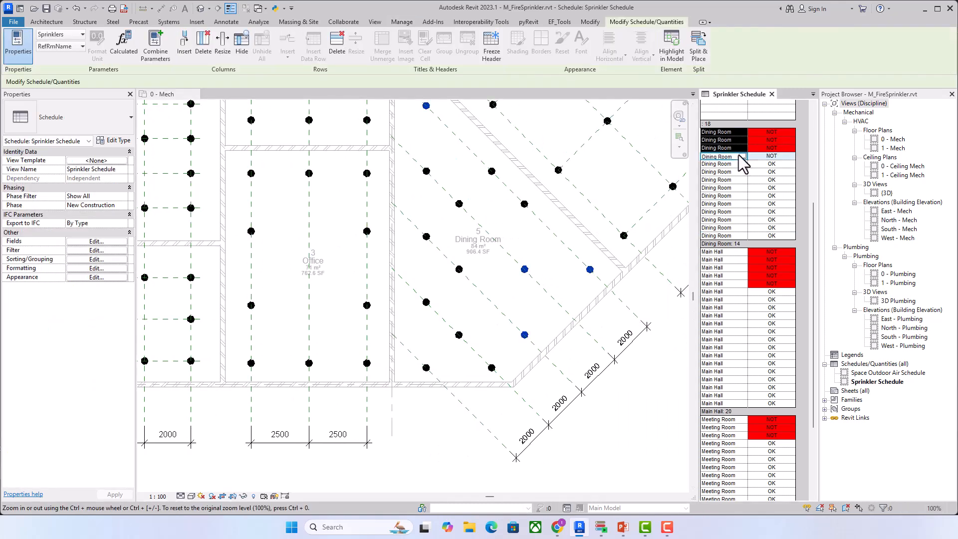
pyautogui.scroll(-1, 554, 332)
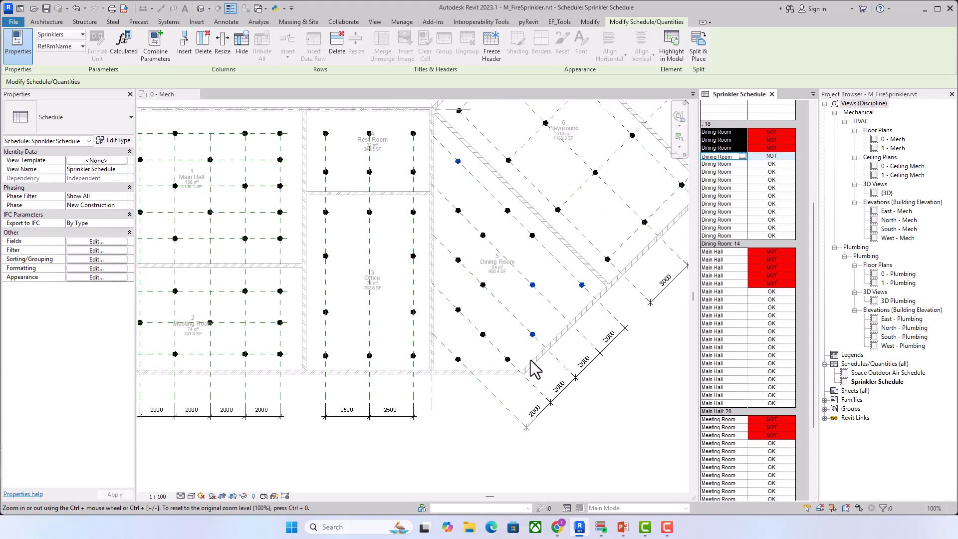
pyautogui.scroll(1, 551, 332)
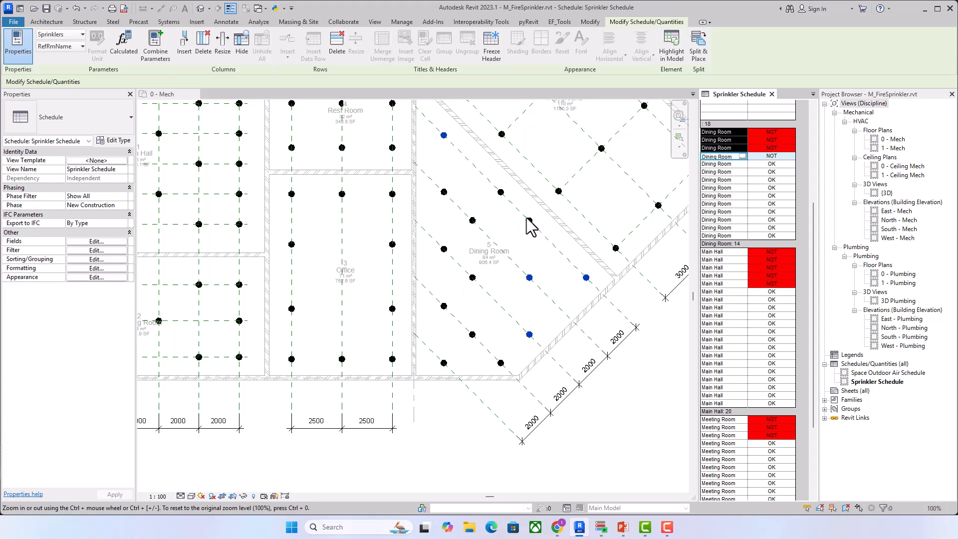
# Step: Select the five Main Hall rows and then the three Meeting Room rows marked NOT to locate their sprinklers on the plan
pyautogui.click(648, 384)
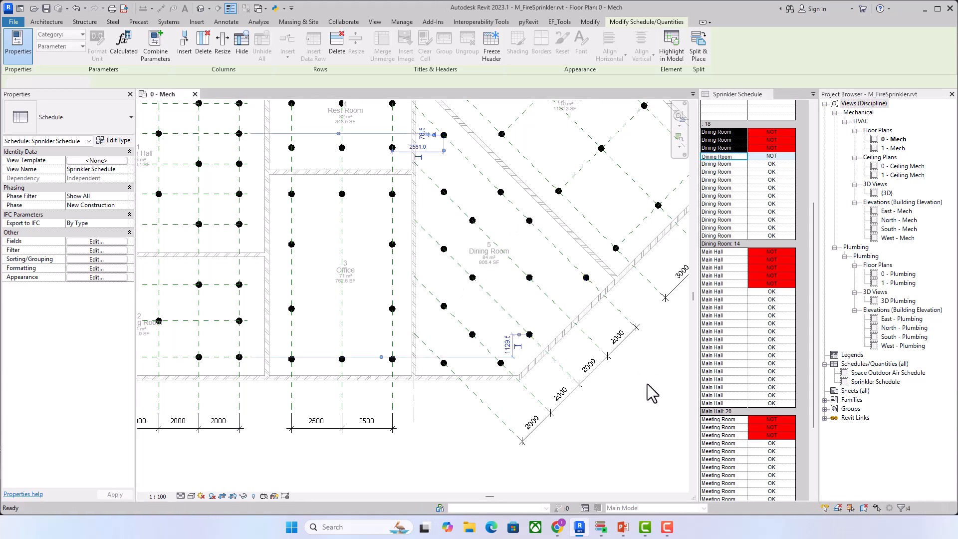
pyautogui.moveTo(353, 443); pyautogui.dragTo(521, 487, button='middle')
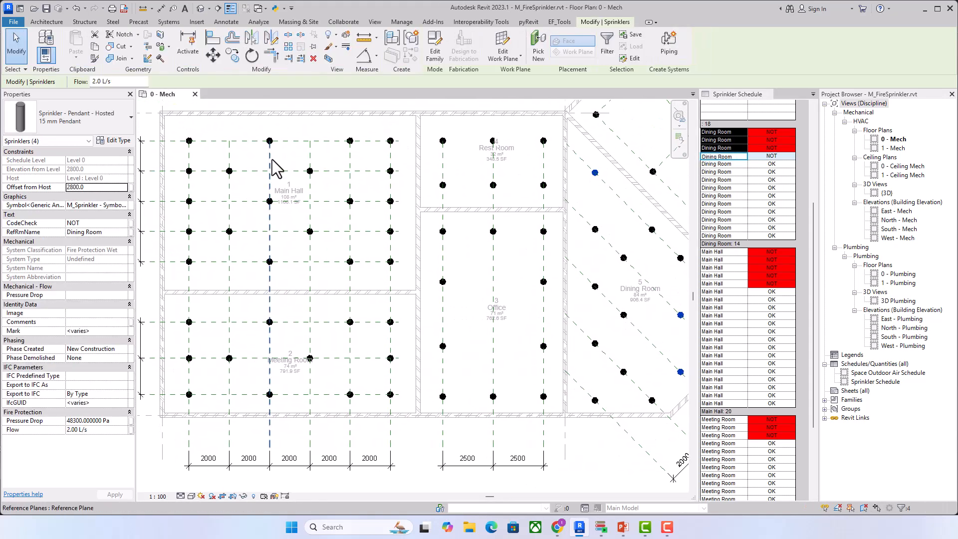
pyautogui.moveTo(733, 251); pyautogui.dragTo(734, 283)
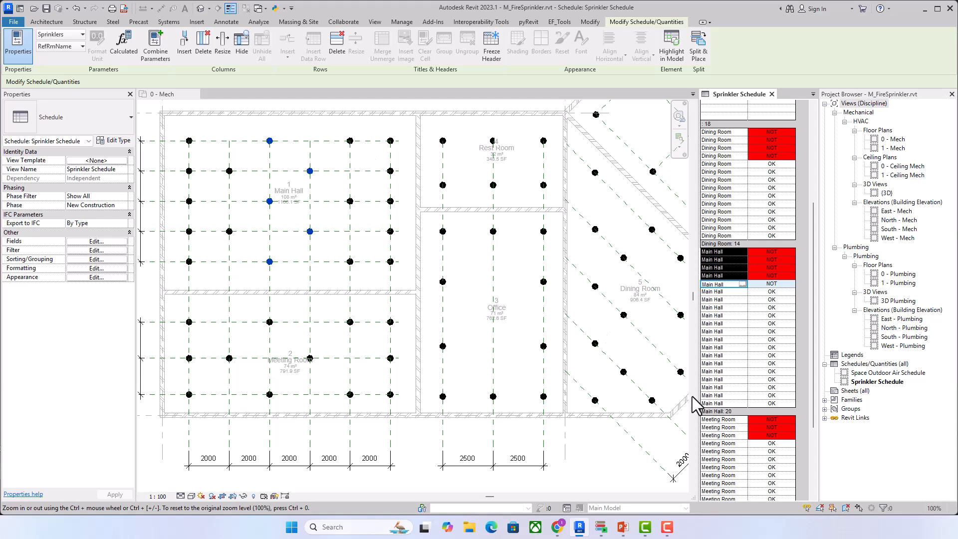
pyautogui.moveTo(720, 421); pyautogui.dragTo(723, 436)
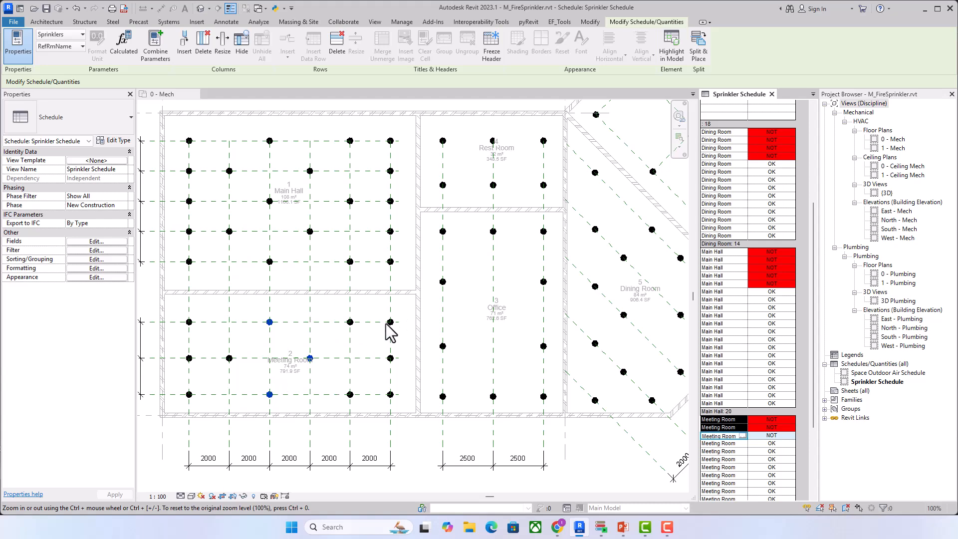
pyautogui.click(423, 452)
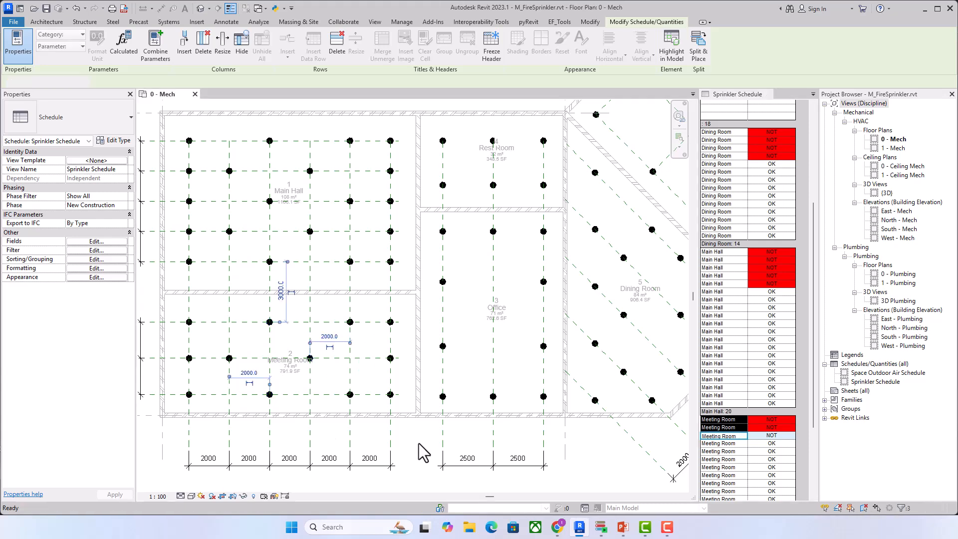
pyautogui.moveTo(423, 452); pyautogui.dragTo(369, 418, button='middle')
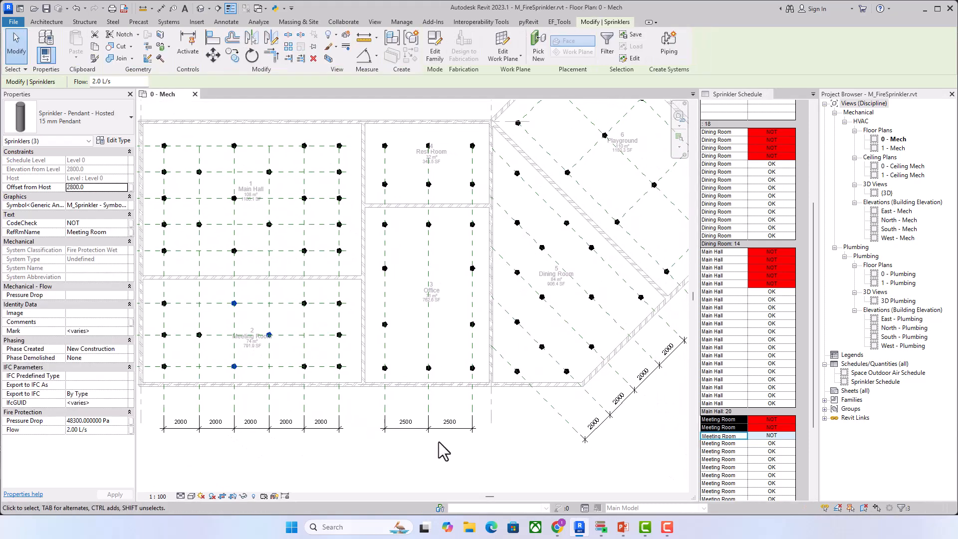
# Step: Reopen Dynamo Player and rerun the spacing check, submitting Office, Playground and Rest Room as the three rooms
pyautogui.click(597, 523)
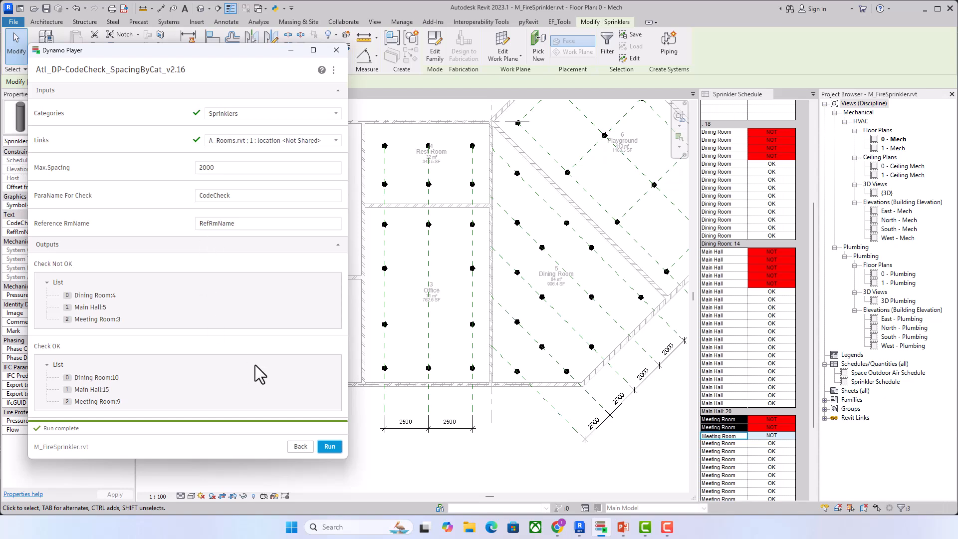
pyautogui.click(329, 446)
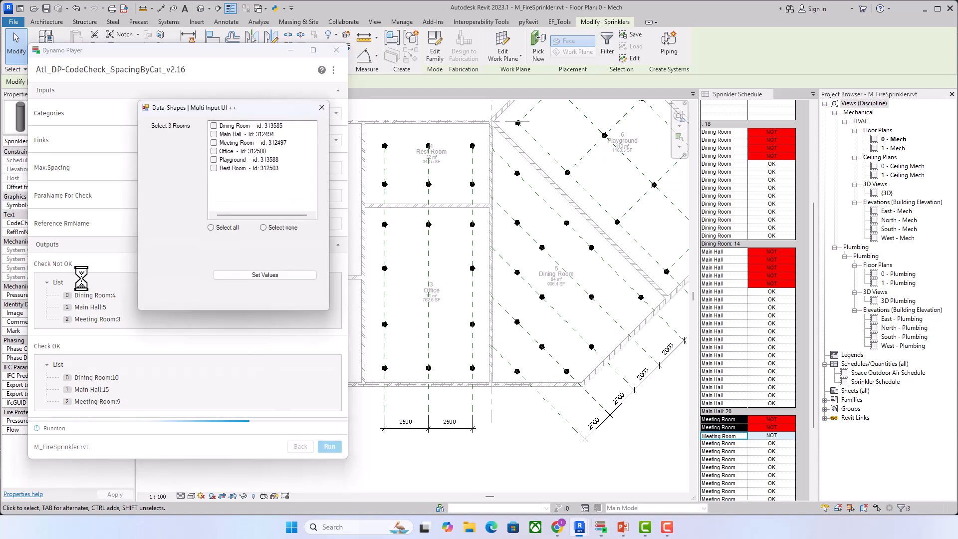
pyautogui.click(214, 151)
pyautogui.click(214, 168)
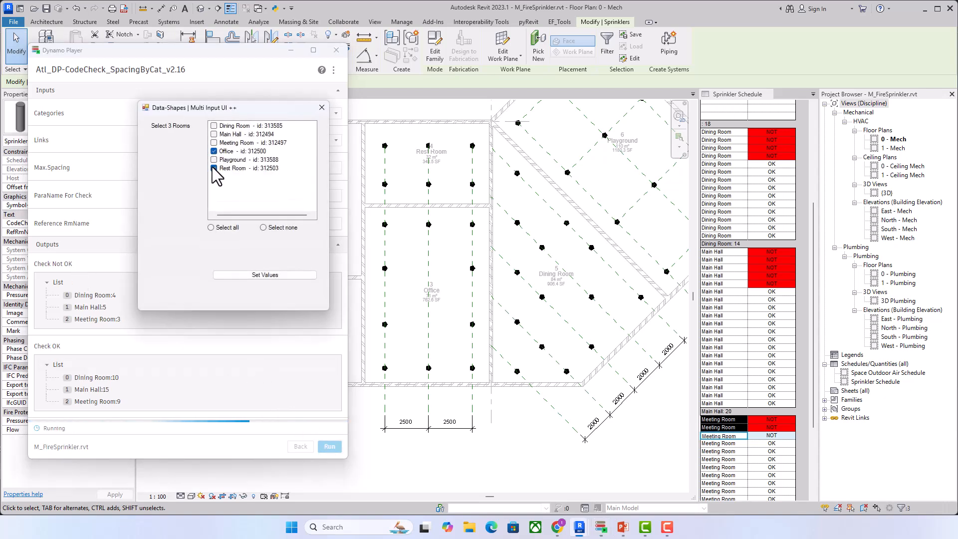
pyautogui.click(257, 275)
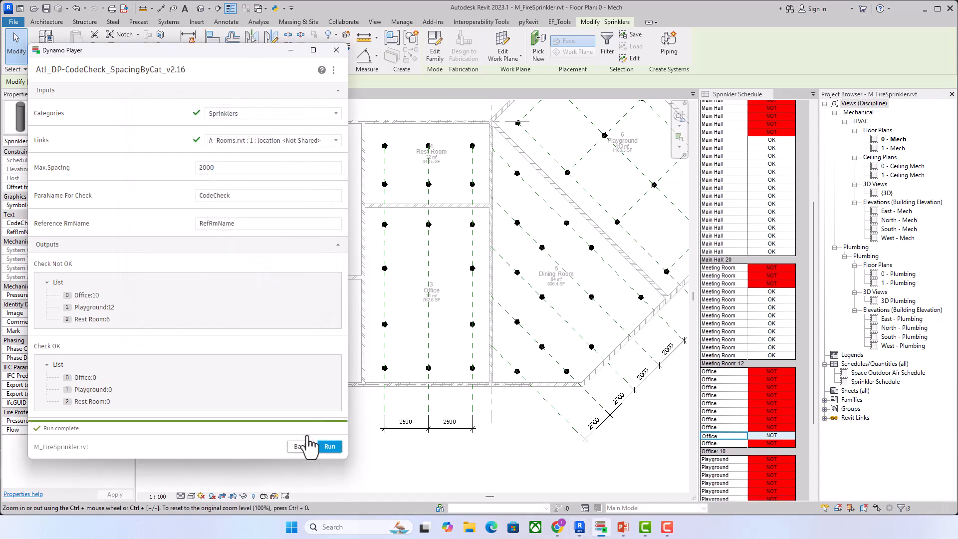
# Step: Minimize Dynamo Player and compare the Office, Playground and Rest Room rows in the Sprinkler Schedule with the sprinkler spacing dimensions on the plan
pyautogui.click(290, 51)
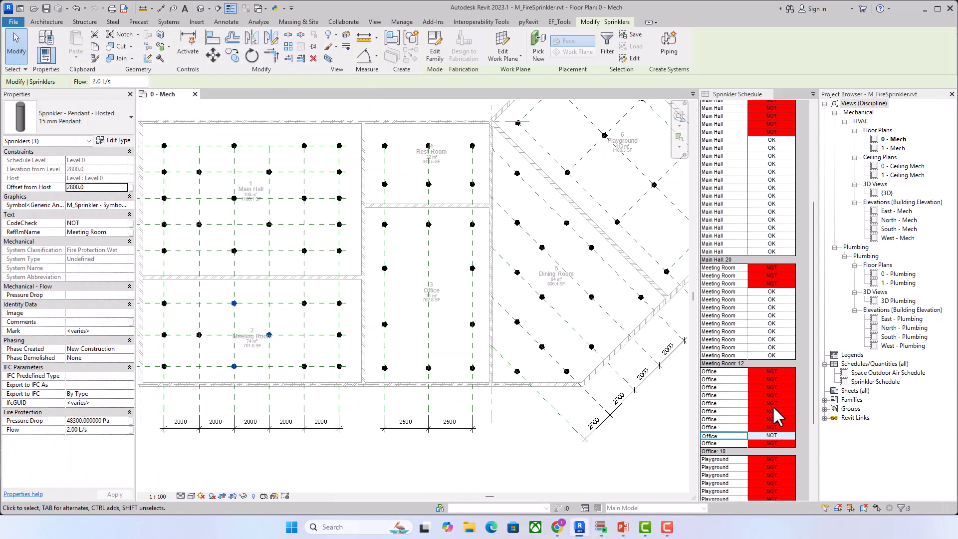
pyautogui.moveTo(813, 389); pyautogui.dragTo(812, 430)
pyautogui.click(589, 463)
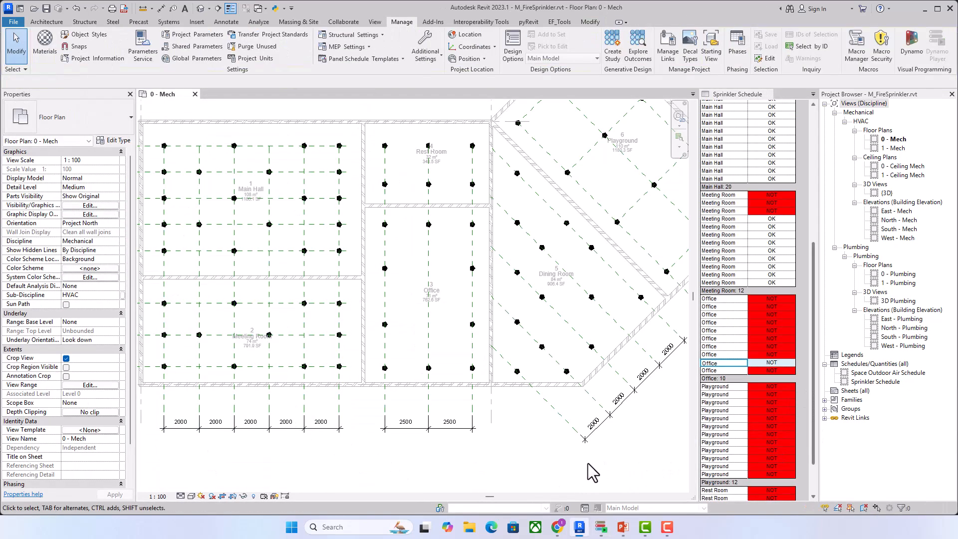
pyautogui.moveTo(511, 433); pyautogui.dragTo(491, 442, button='middle')
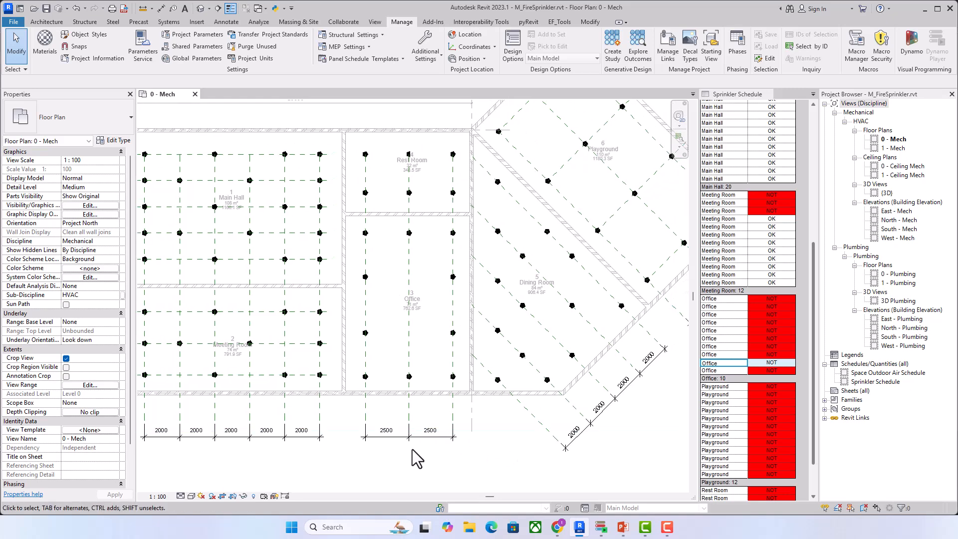
pyautogui.scroll(2, 405, 429)
pyautogui.scroll(-1, 401, 392)
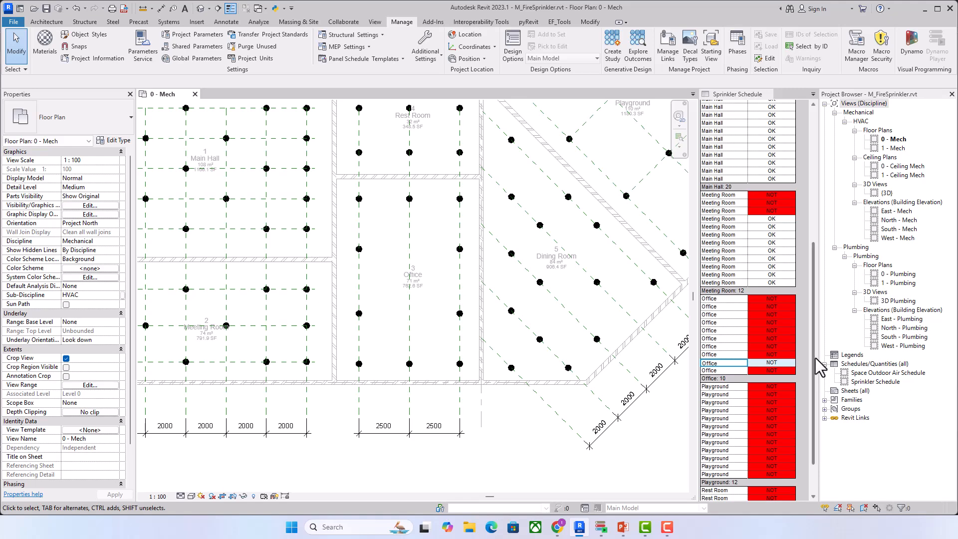
pyautogui.moveTo(814, 358); pyautogui.dragTo(815, 391)
pyautogui.click(661, 414)
pyautogui.moveTo(665, 423); pyautogui.dragTo(538, 492, button='middle')
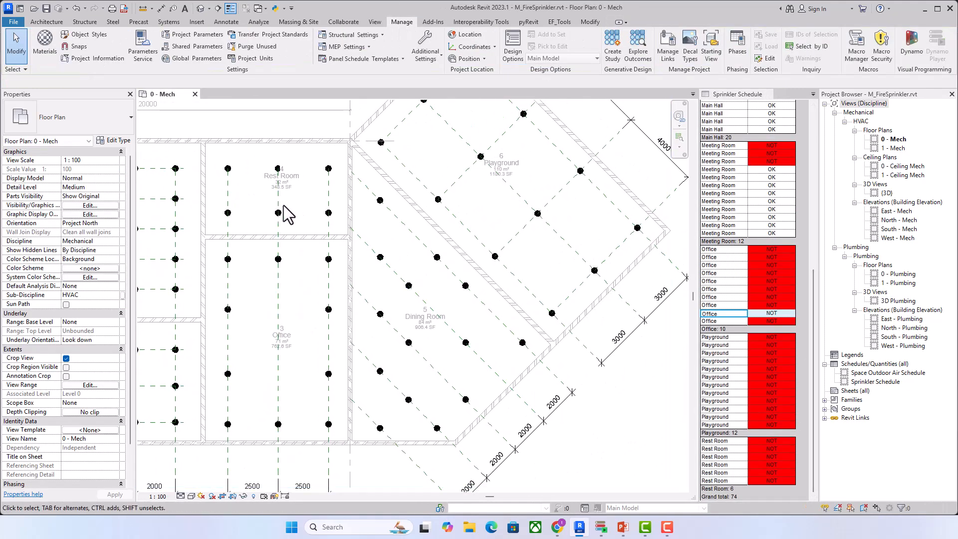
pyautogui.moveTo(750, 374); pyautogui.dragTo(750, 373, button='middle')
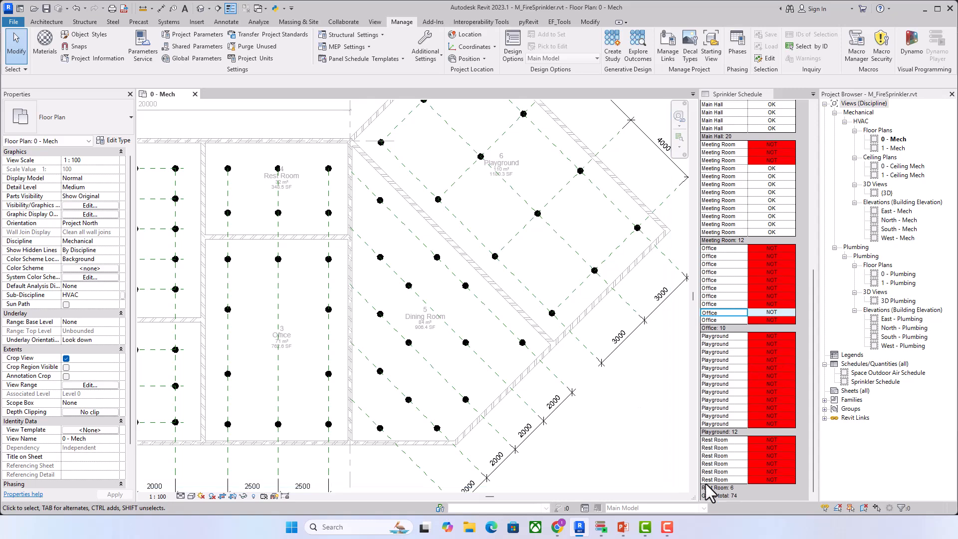
pyautogui.scroll(-1, 252, 269)
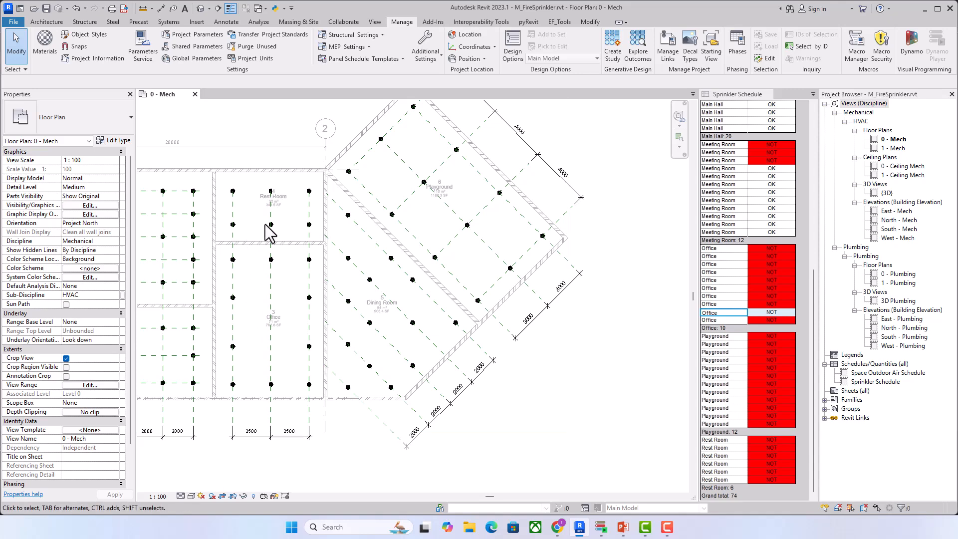
pyautogui.scroll(-2, 269, 233)
pyautogui.moveTo(269, 234); pyautogui.dragTo(383, 257, button='middle')
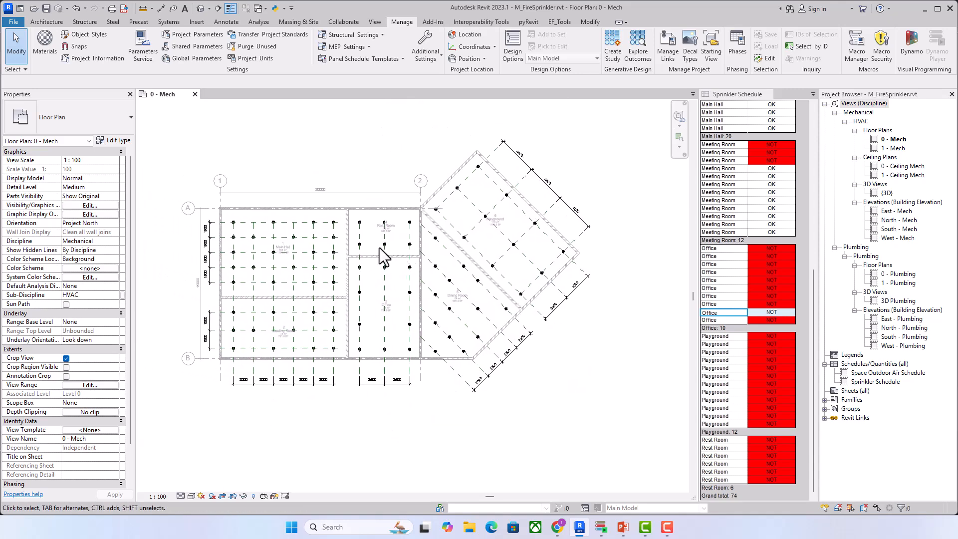
pyautogui.scroll(1, 383, 257)
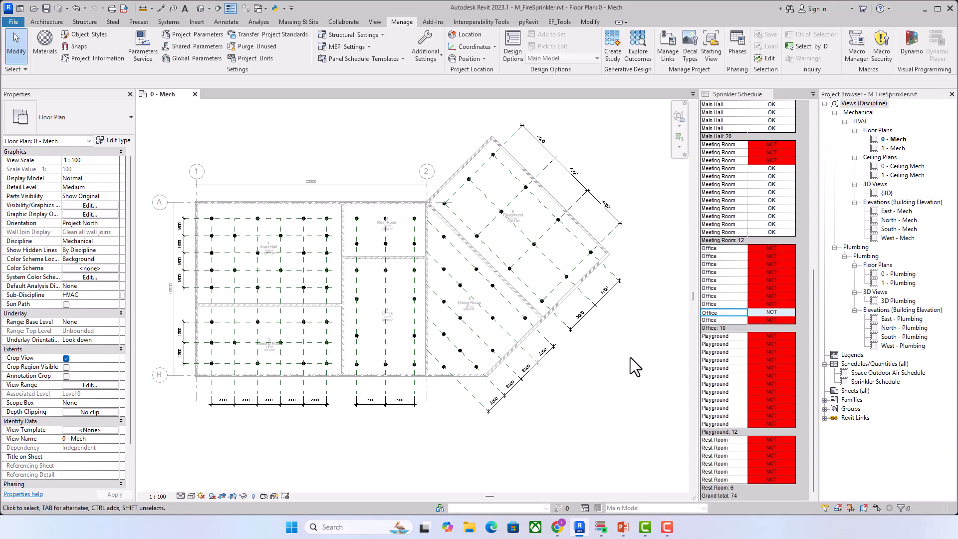
pyautogui.scroll(2, 623, 347)
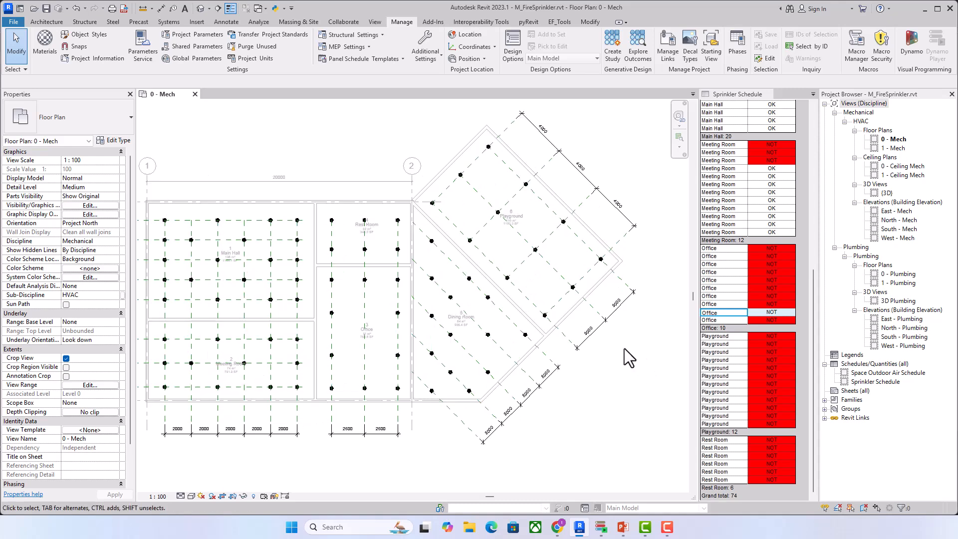
pyautogui.moveTo(640, 362); pyautogui.dragTo(670, 362, button='middle')
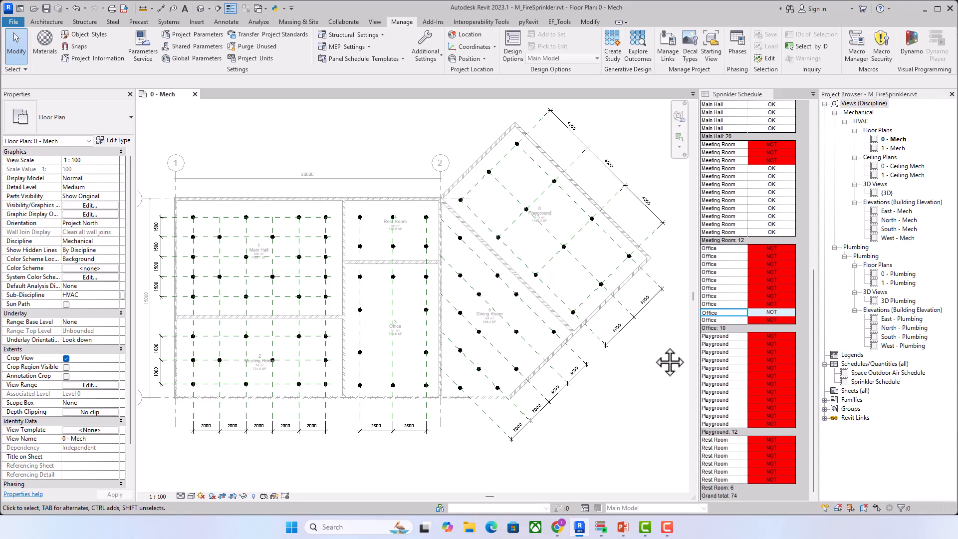